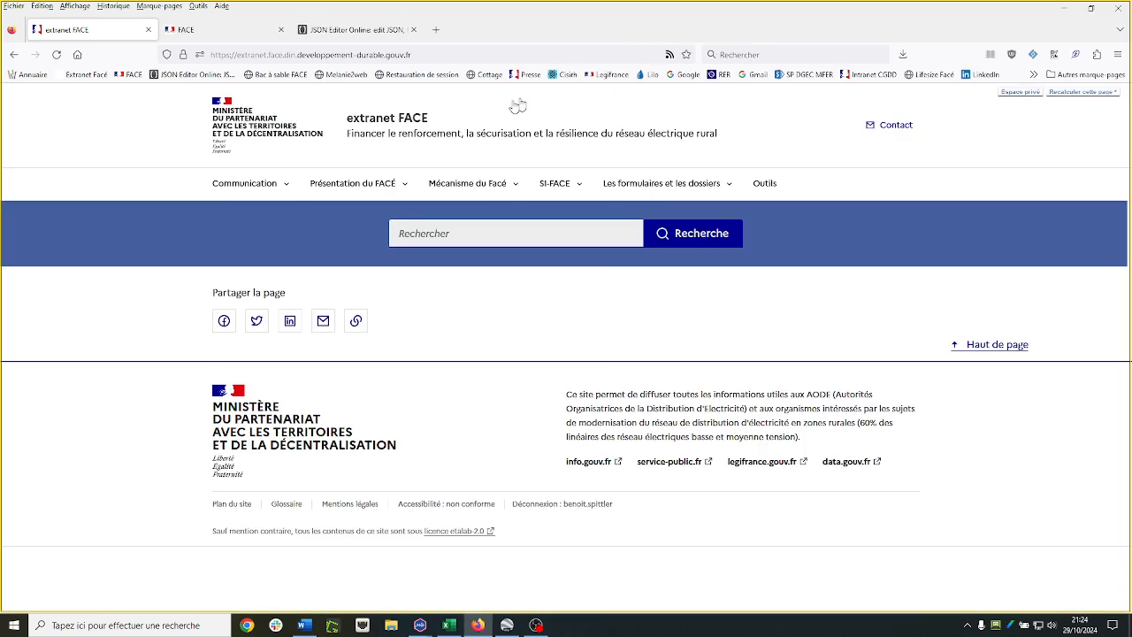
# From the Extranet Facé page for requesting a subsidy (04.3), download the Excel data file and the instructions document dated 29 10 2024
pyautogui.click(94, 75)
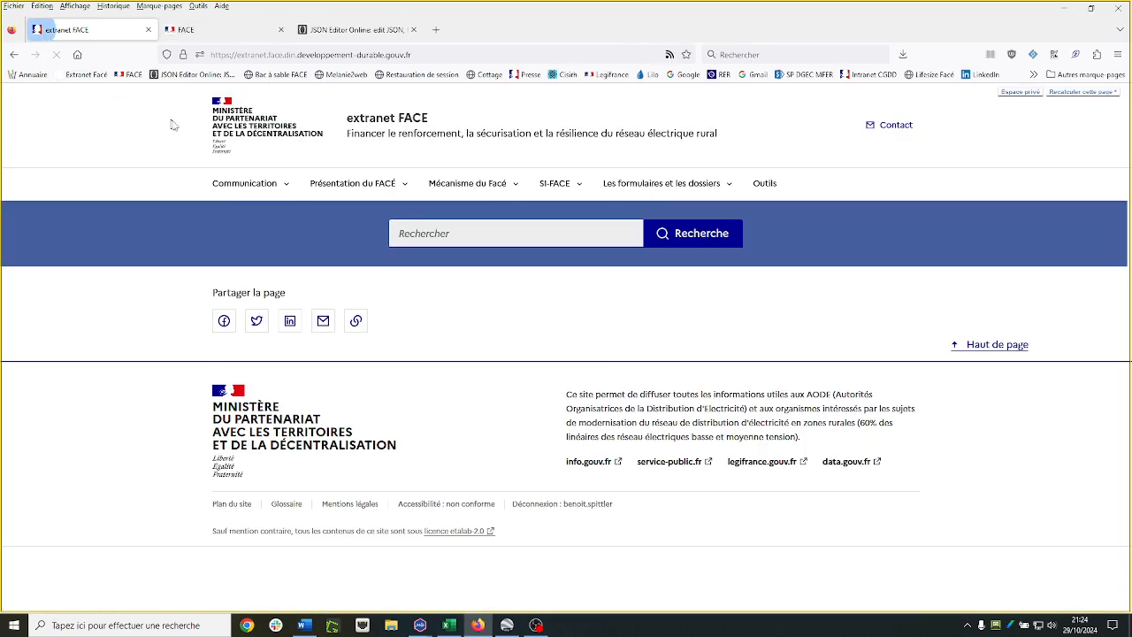
pyautogui.click(564, 187)
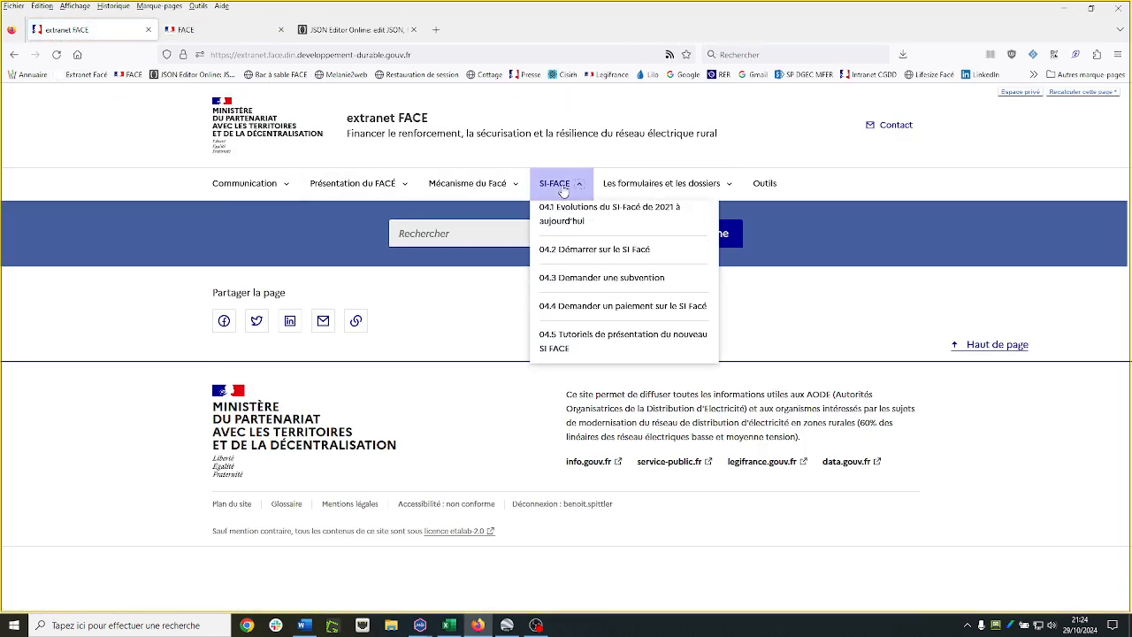
pyautogui.click(586, 288)
pyautogui.scroll(-5, 576, 313)
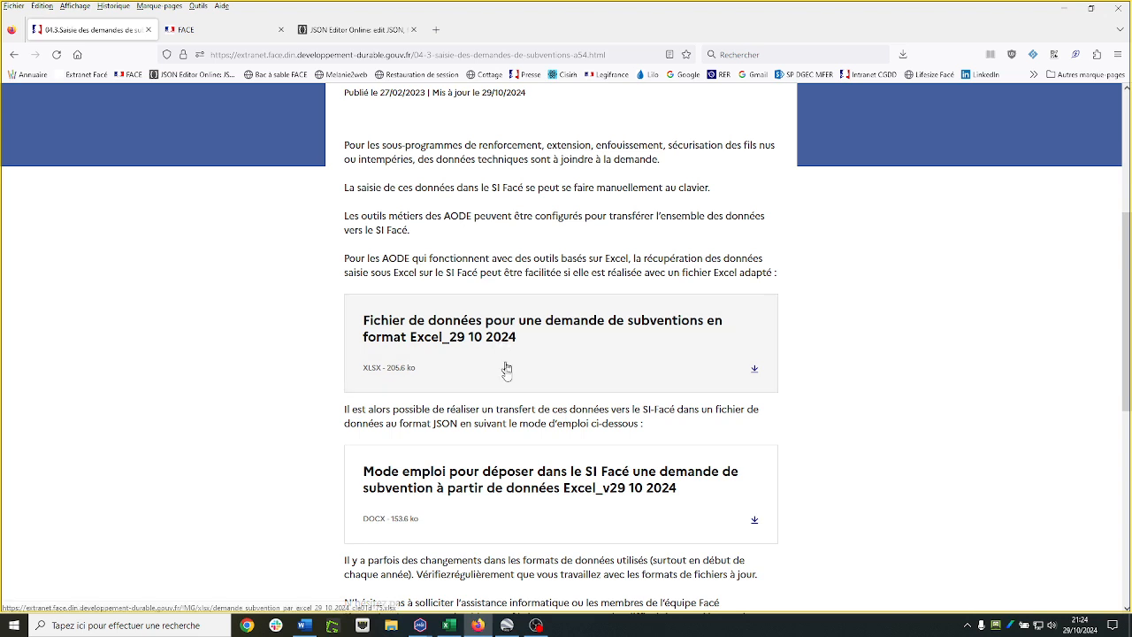
pyautogui.click(501, 342)
pyautogui.click(475, 489)
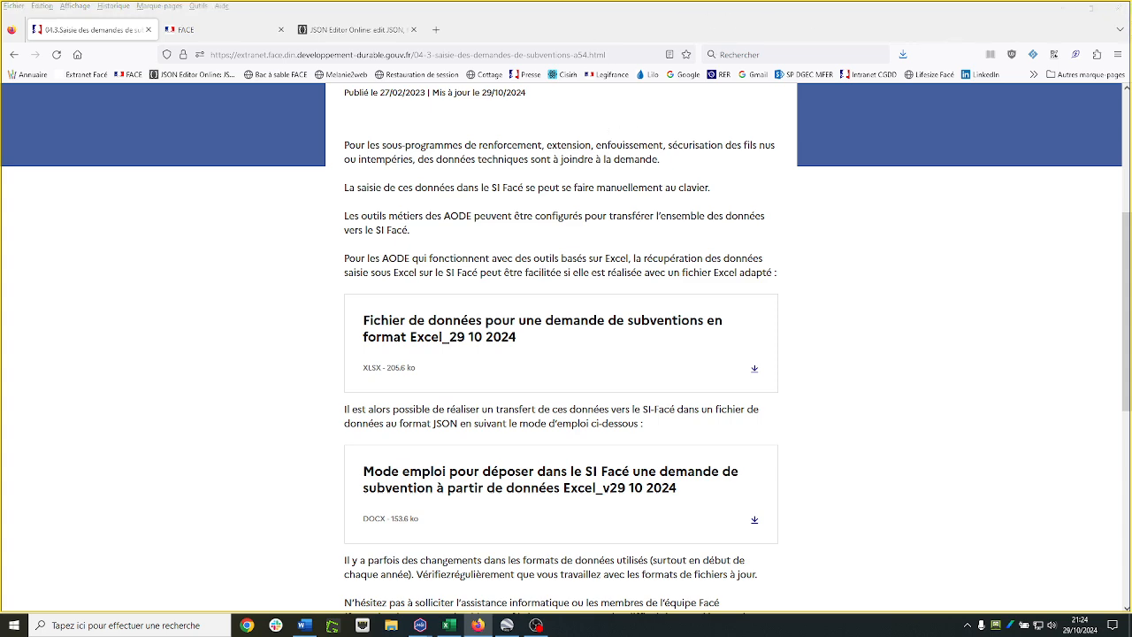
# Switch to Excel, maximize the demande_subvention_par_excel_29_10_2024.xlsx workbook and select the Taux MOI value in row 1
pyautogui.hotkey('alt', 'Tab')
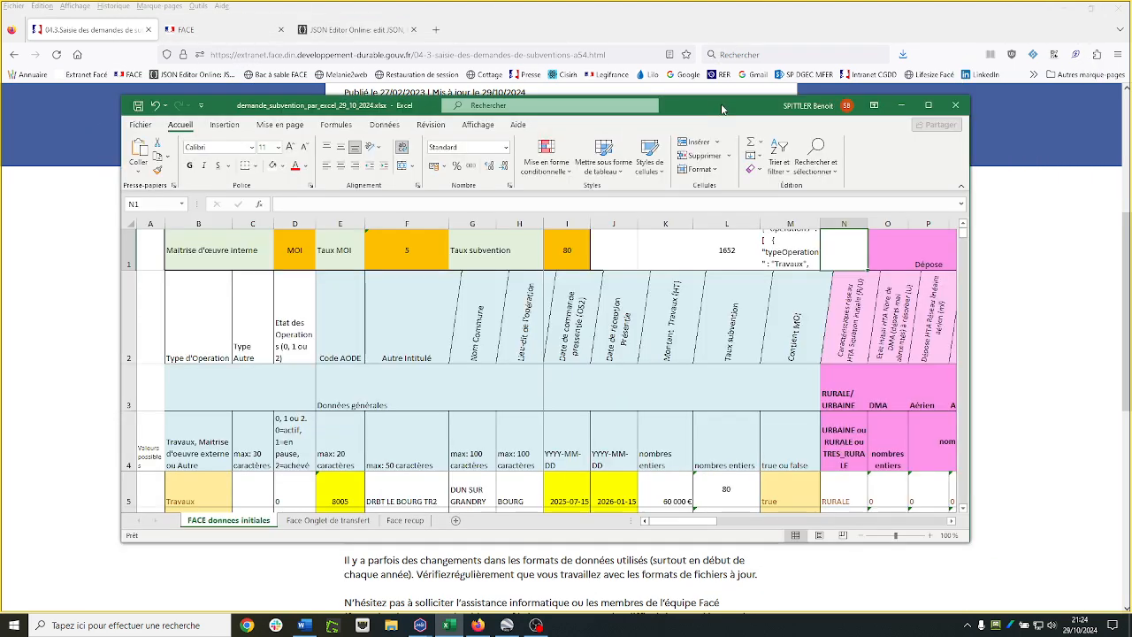
pyautogui.click(928, 106)
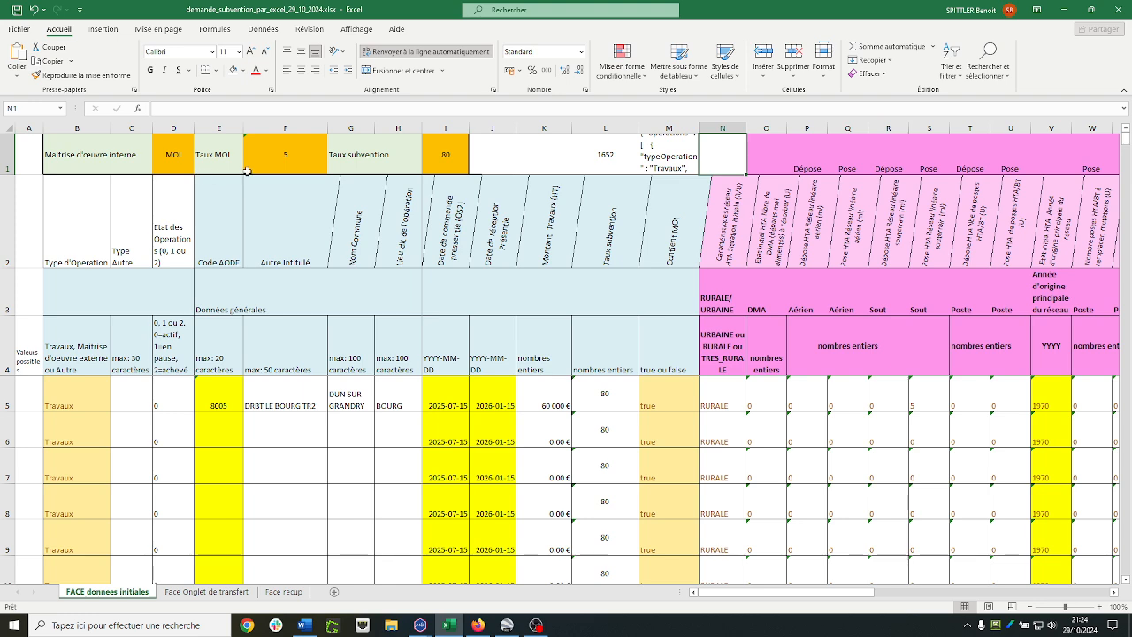
pyautogui.click(292, 152)
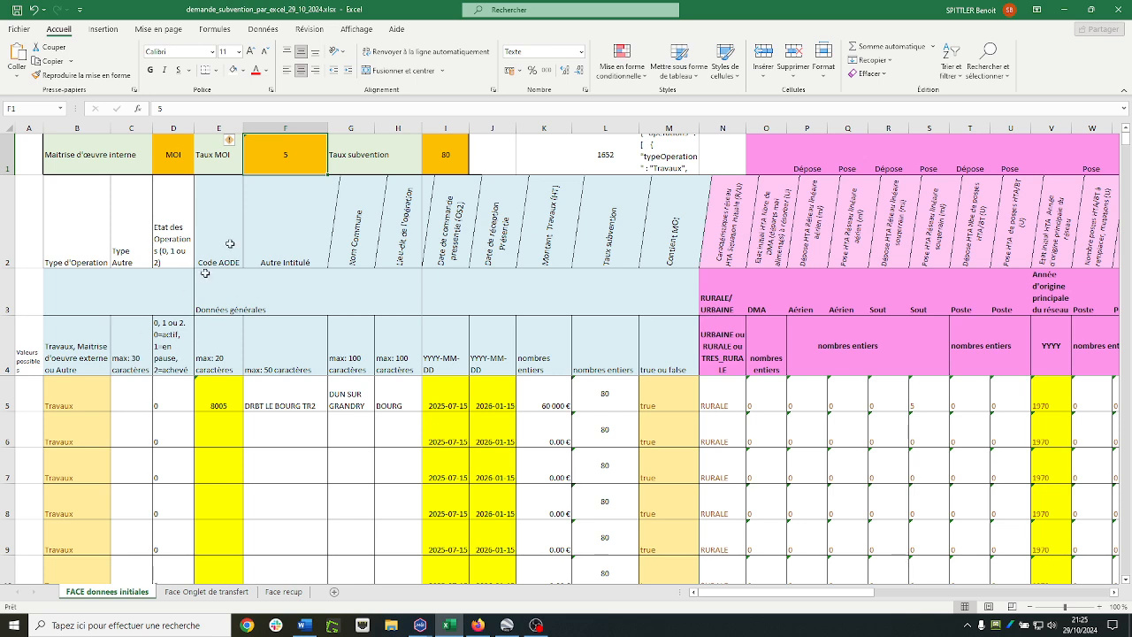
# Examine the operation entered in row 5 of the initial data sheet, from operation type through dates and amounts to the HTA network columns
pyautogui.click(4, 393)
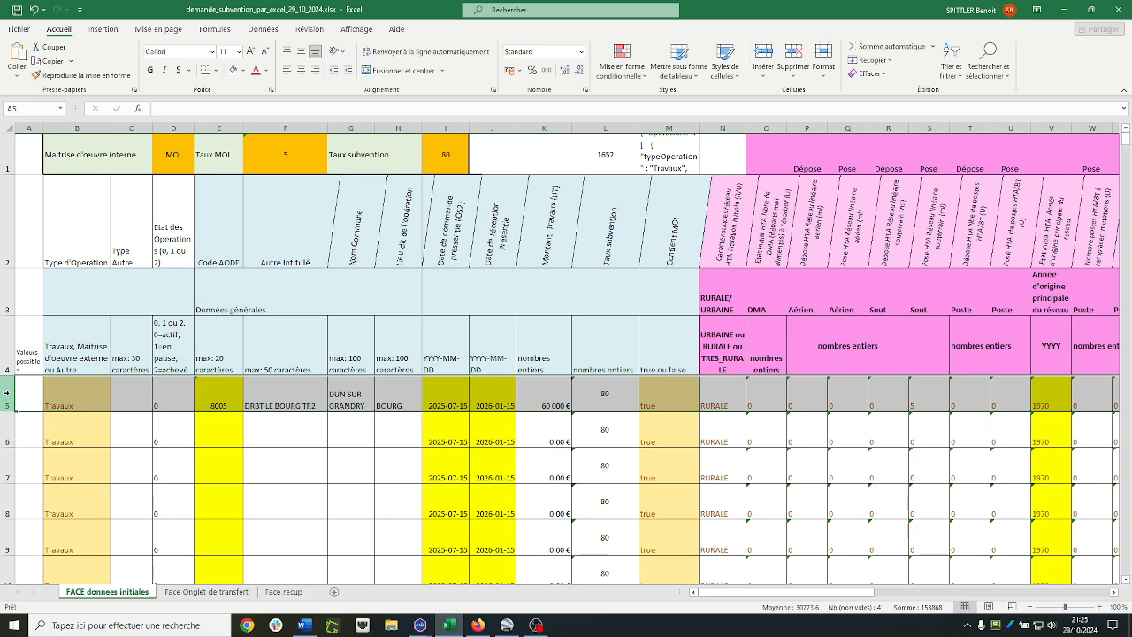
pyautogui.click(60, 394)
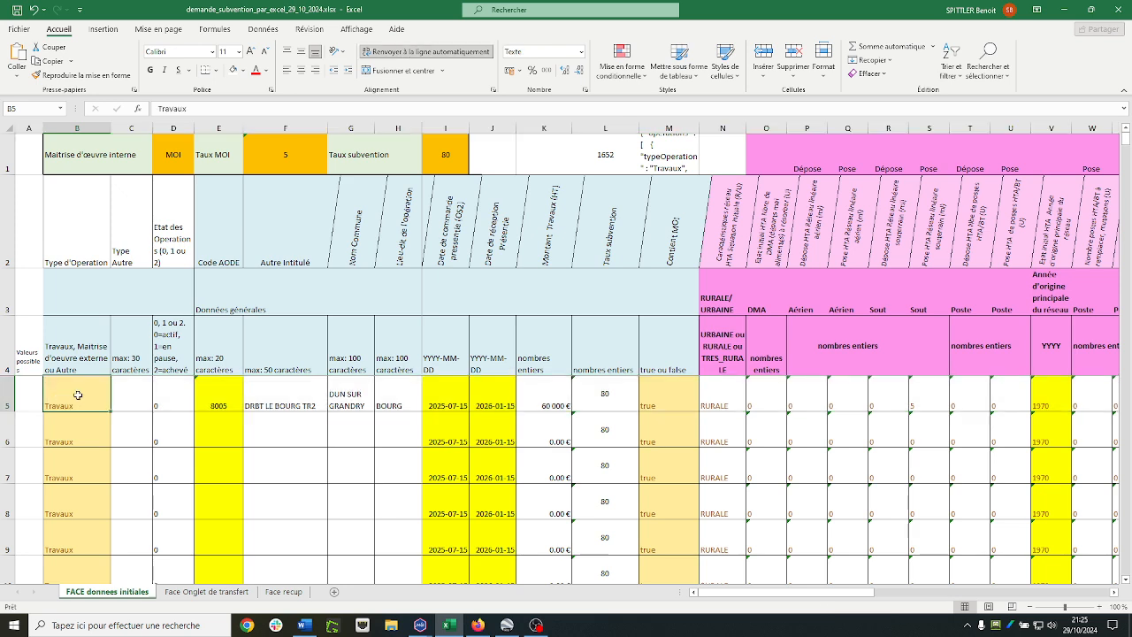
pyautogui.click(214, 396)
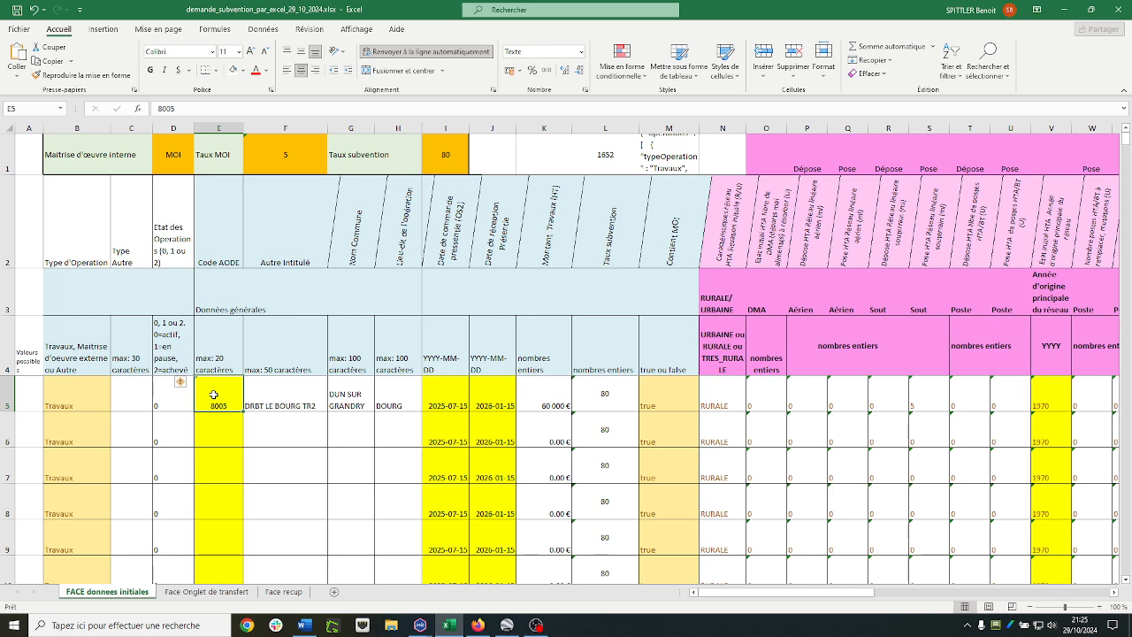
pyautogui.click(276, 391)
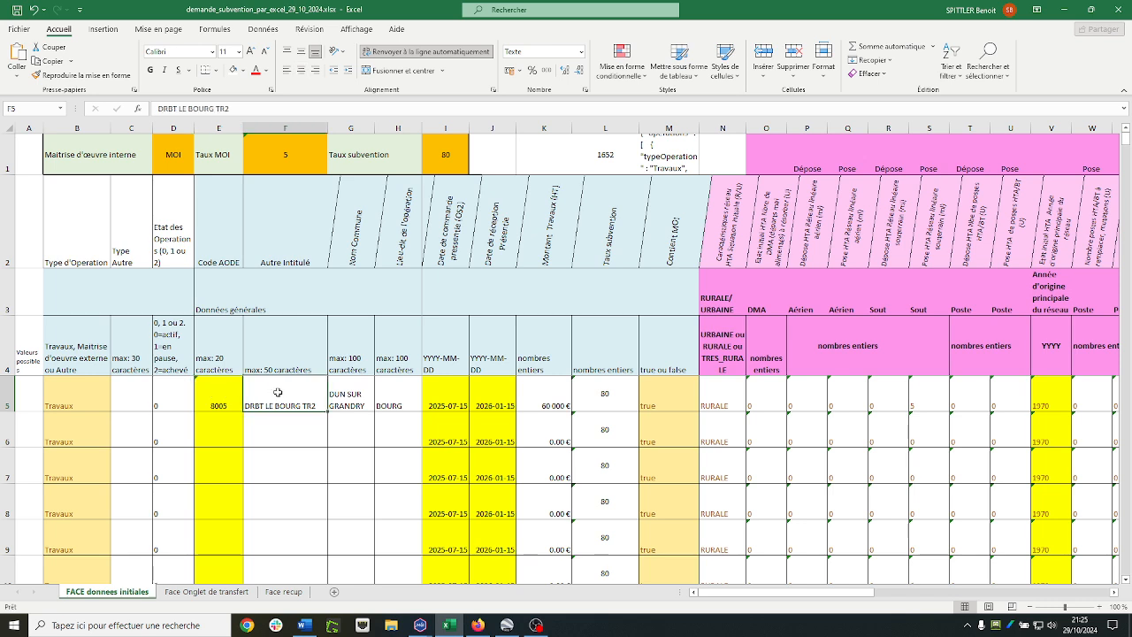
pyautogui.press('Tab')
pyautogui.press('Tab')
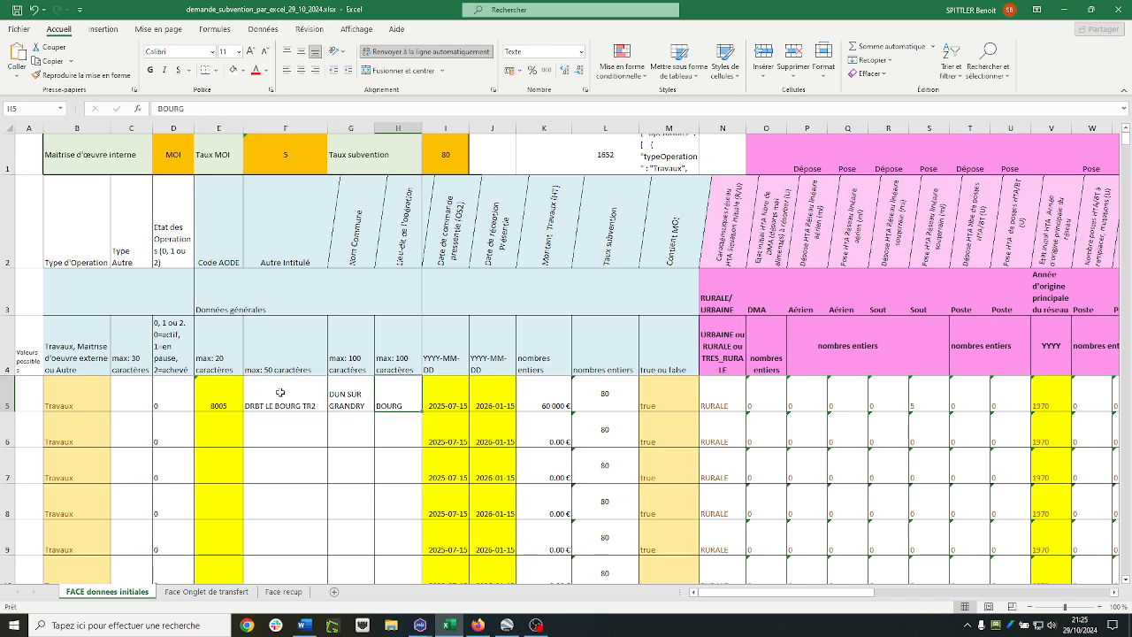
pyautogui.press('Tab')
pyautogui.press('Tab')
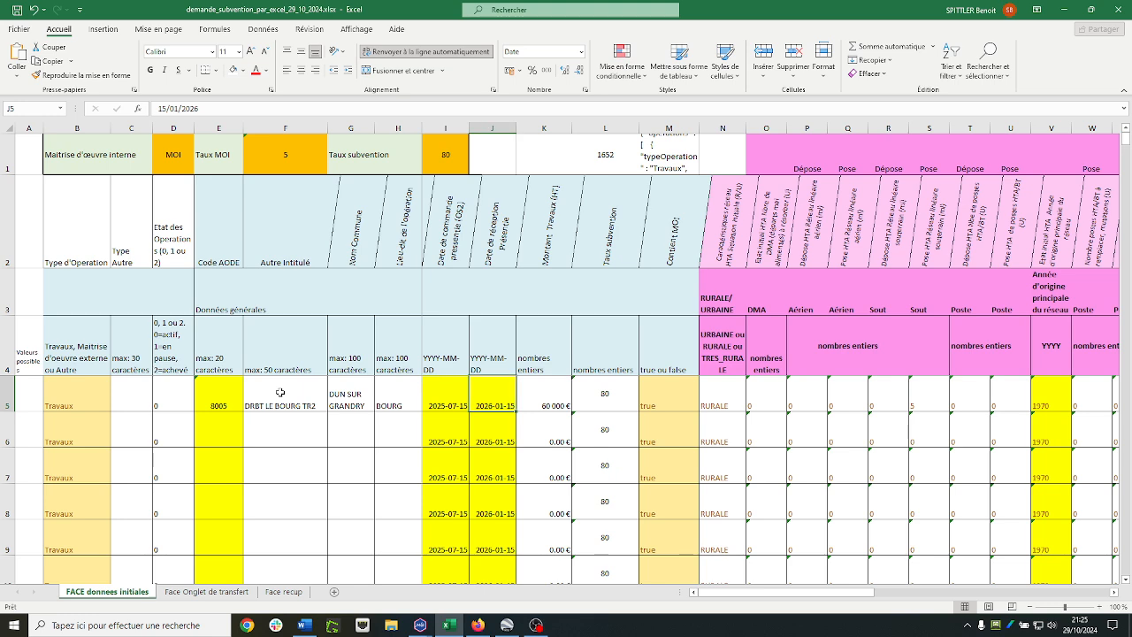
pyautogui.press('Tab')
pyautogui.press('Tab')
pyautogui.press('Tab')
pyautogui.press('Tab')
pyautogui.press('Tab')
pyautogui.press('Tab')
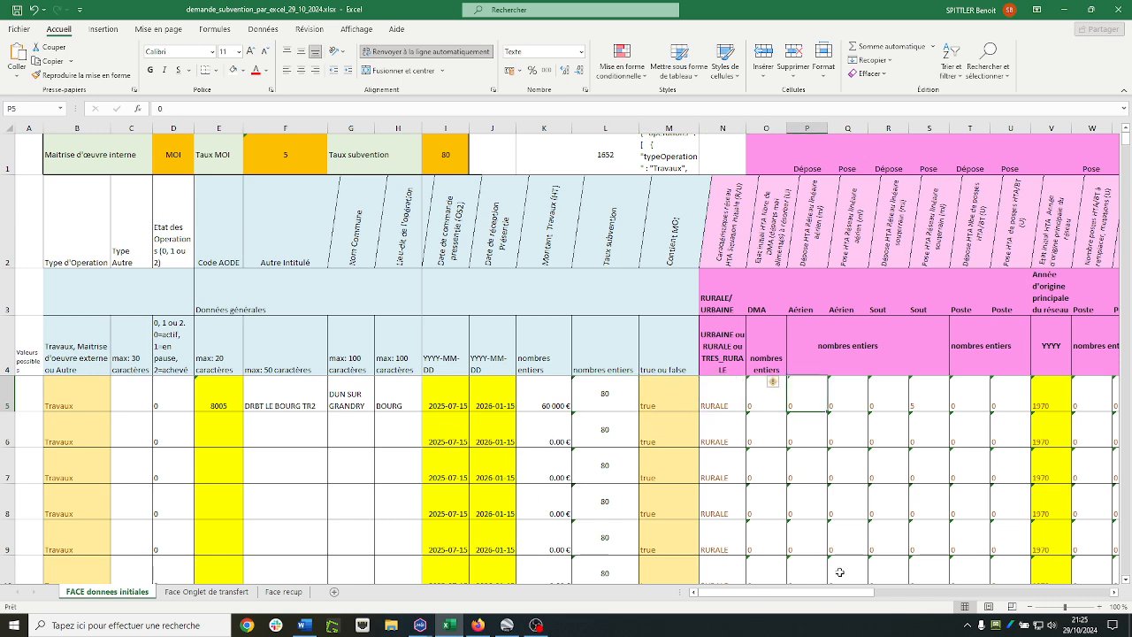
pyautogui.moveTo(837, 597)
pyautogui.mouseDown()
pyautogui.moveTo(908, 604)
pyautogui.moveTo(851, 605)
pyautogui.mouseUp()
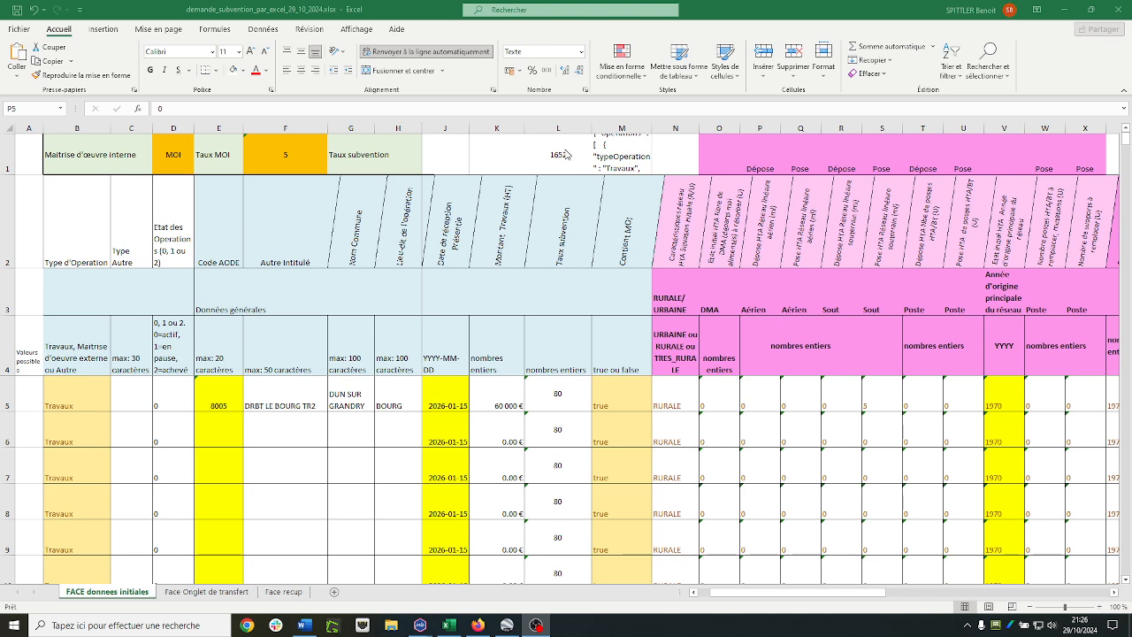
# Copy the generated JSON from cell M1 and paste it as values only into cell N1
pyautogui.click(621, 155)
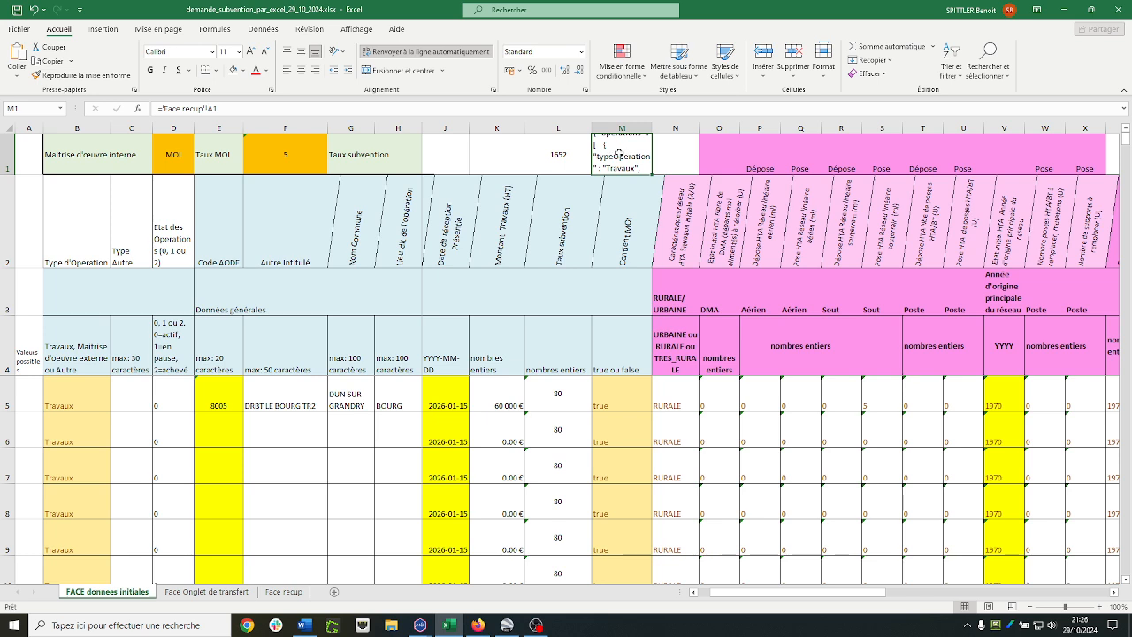
pyautogui.hotkey('ctrl', 'c')
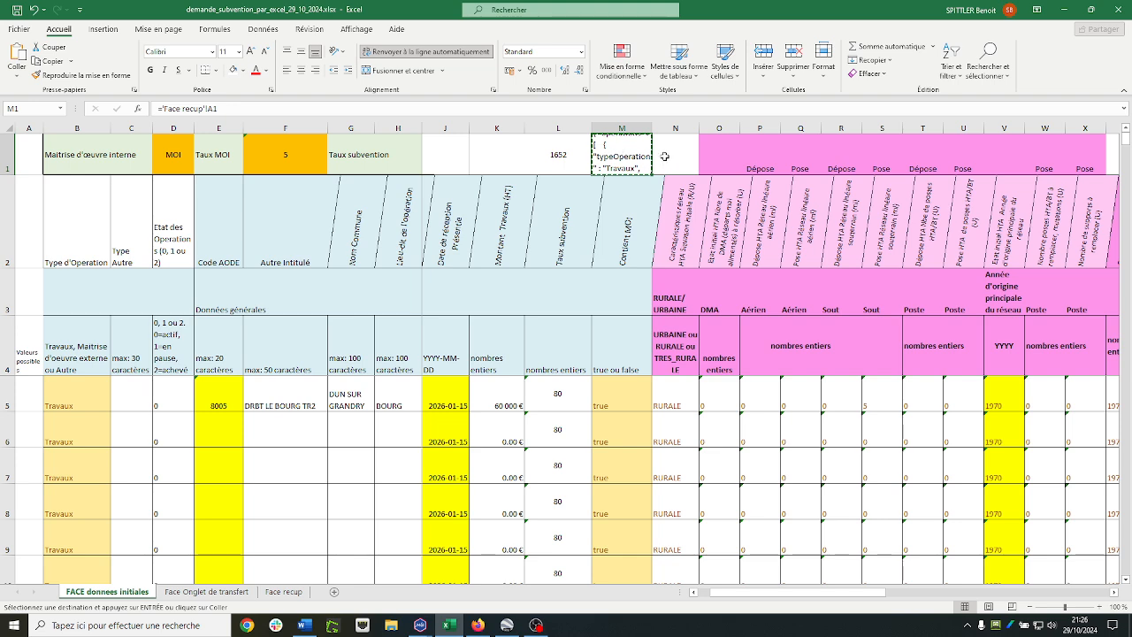
pyautogui.click(665, 156)
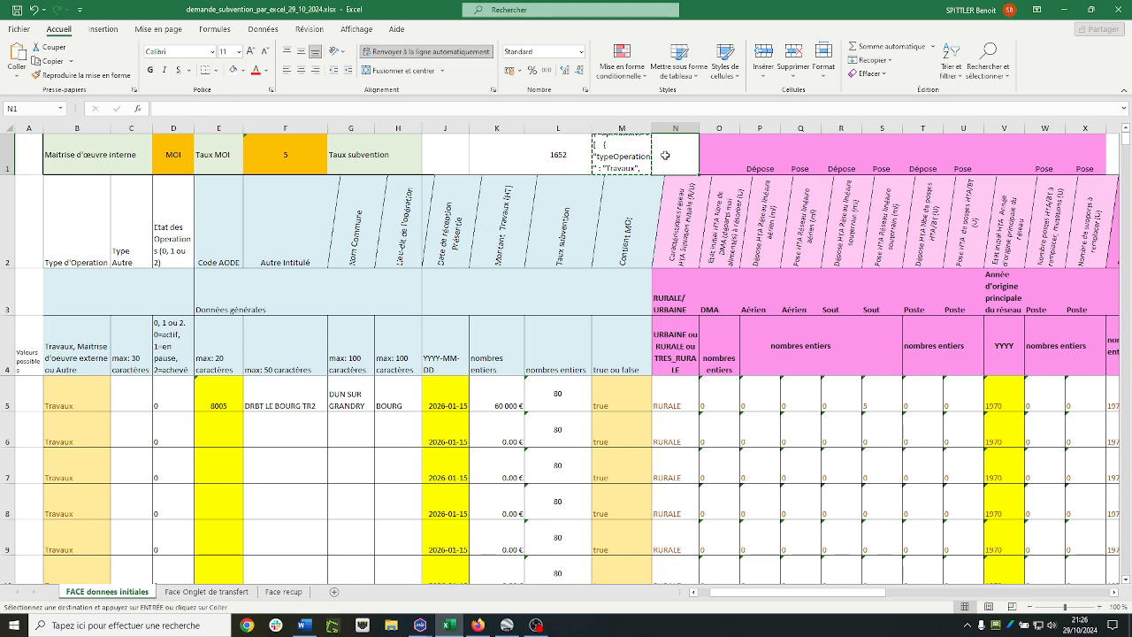
pyautogui.rightClick(665, 156)
pyautogui.click(709, 239)
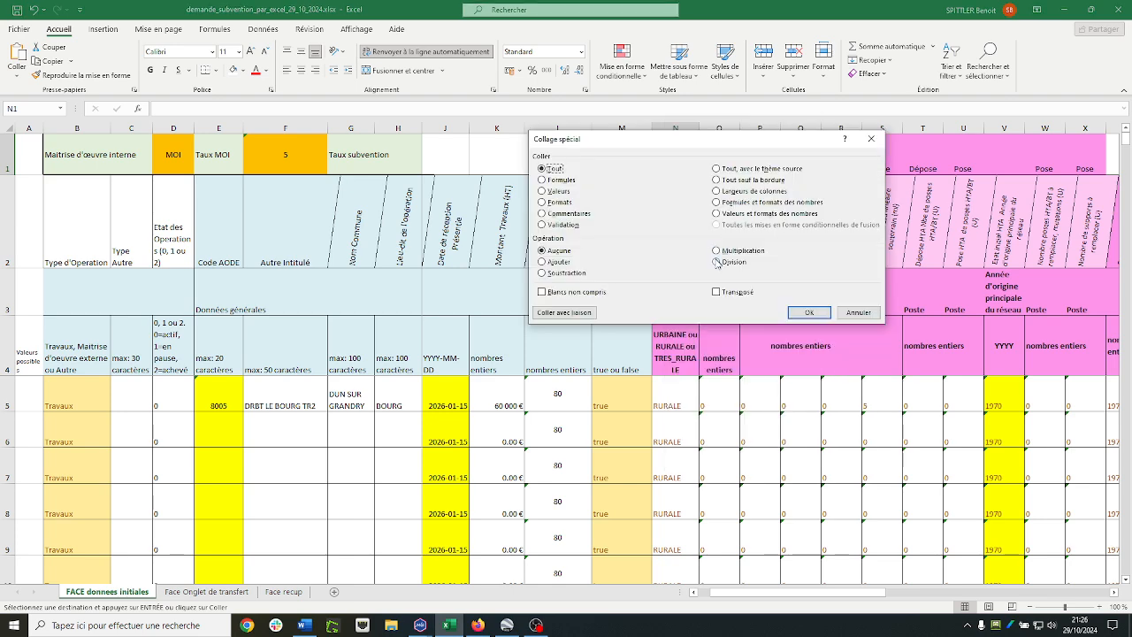
pyautogui.click(542, 192)
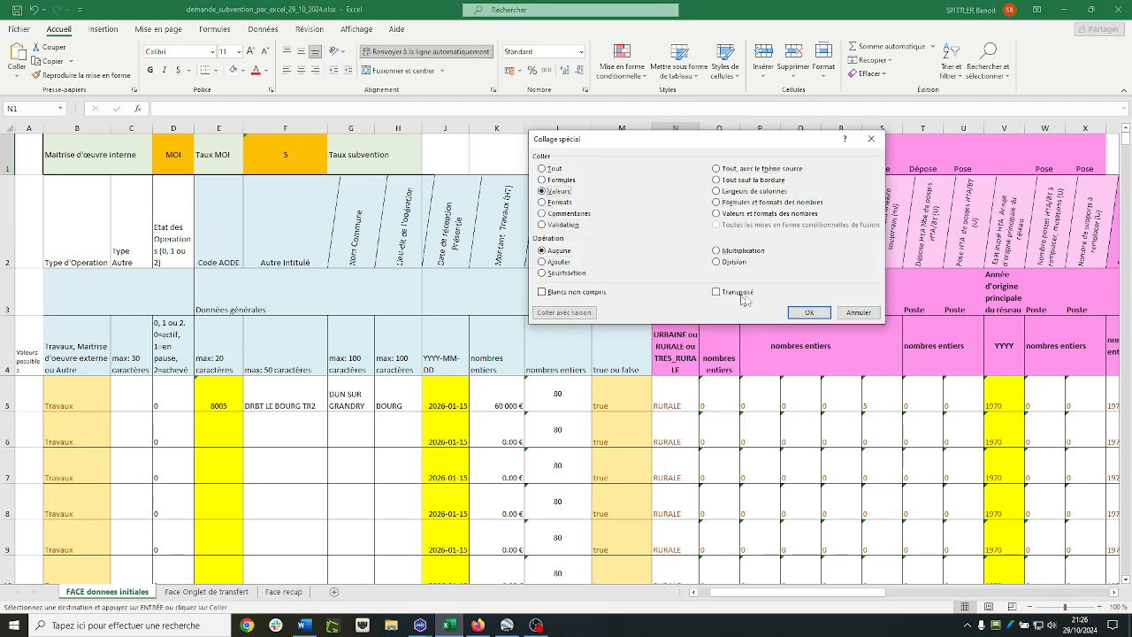
pyautogui.click(806, 313)
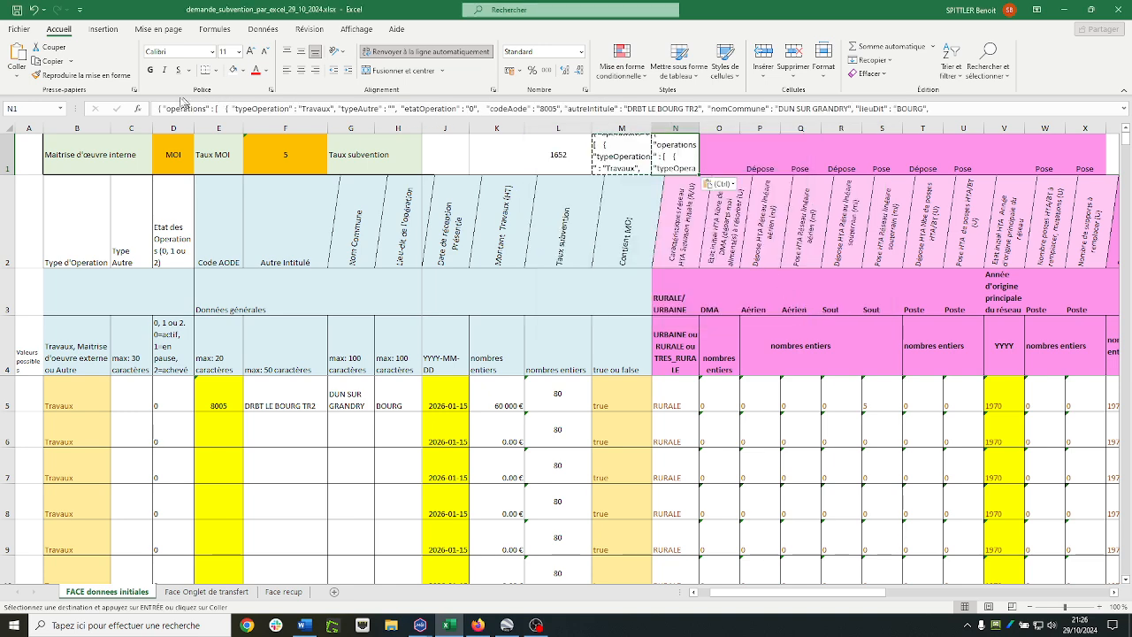
# Copy the full JSON text of cell N1 and paste it into a new document in JSON Editor Online
pyautogui.moveTo(159, 109); pyautogui.dragTo(897, 132)
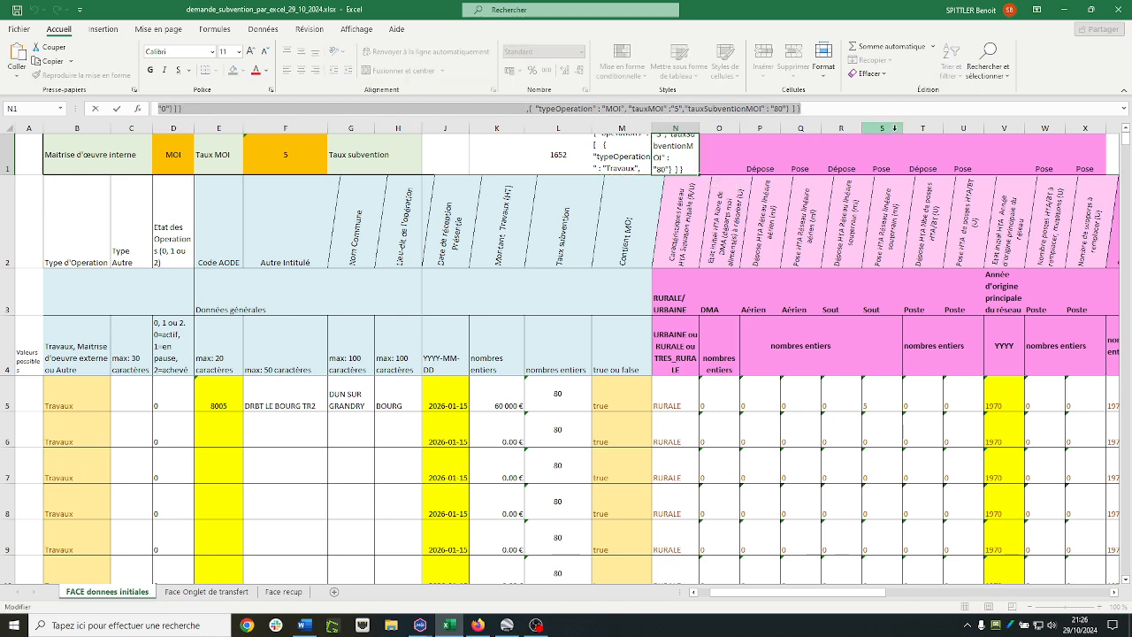
pyautogui.click(477, 624)
pyautogui.click(354, 30)
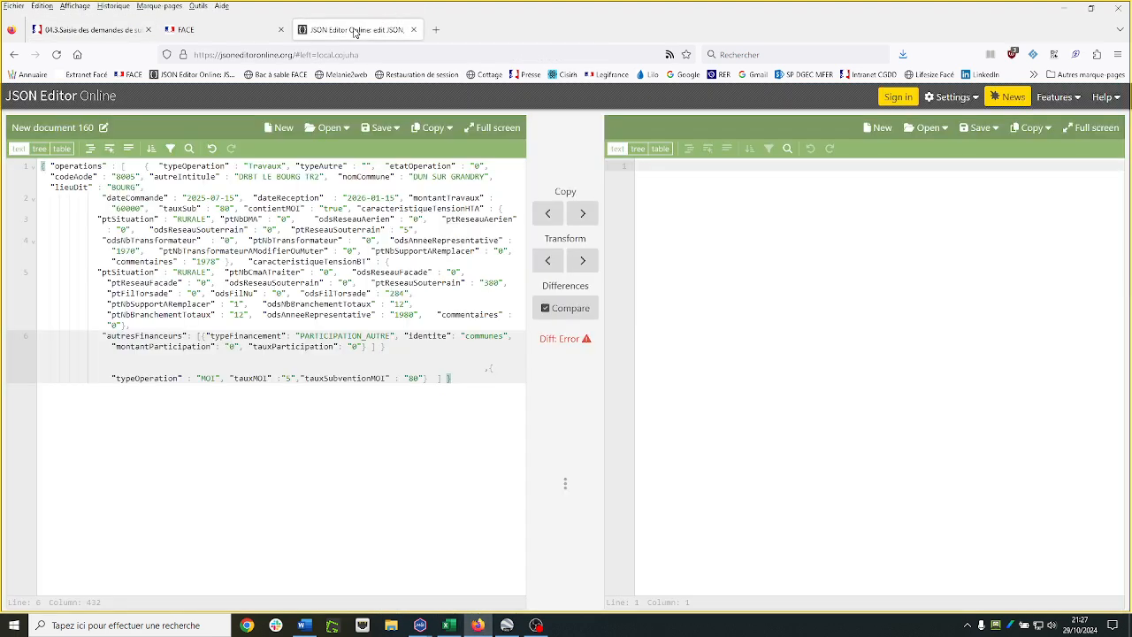
pyautogui.click(286, 129)
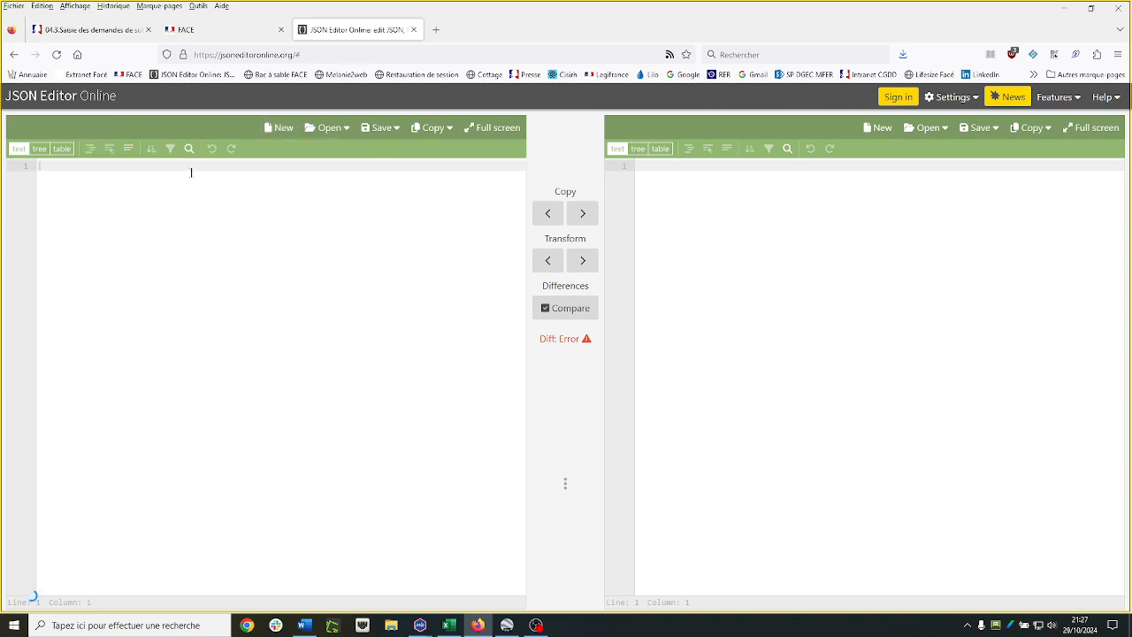
pyautogui.hotkey('ctrl', 'v')
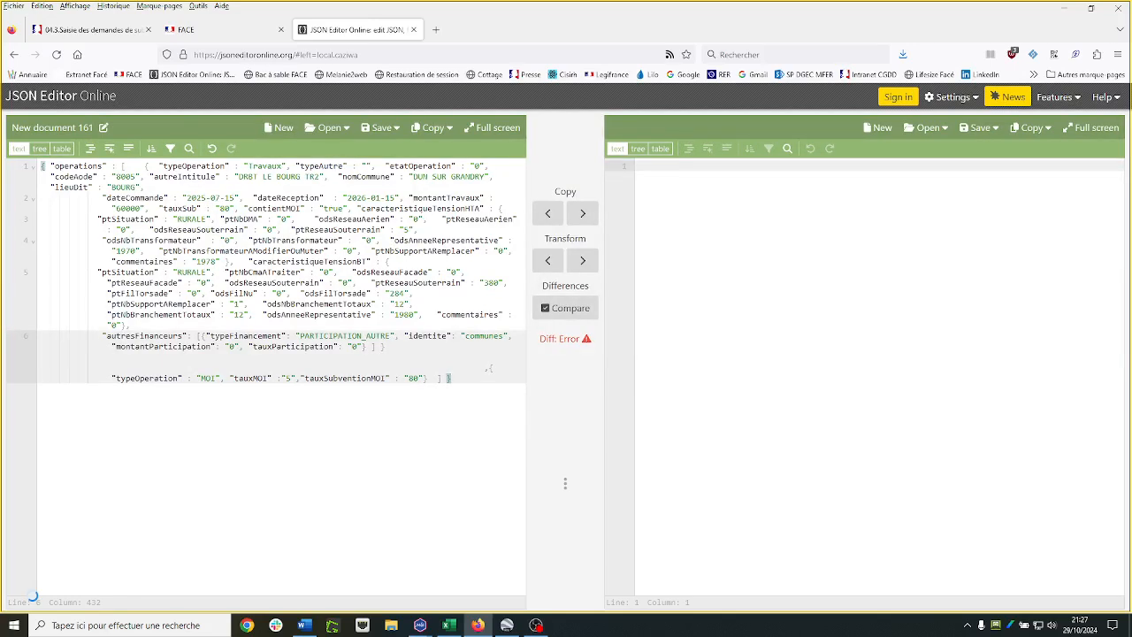
# Save the JSON document to disk as New document 161, keeping the indentation as-is
pyautogui.click(385, 130)
pyautogui.click(370, 179)
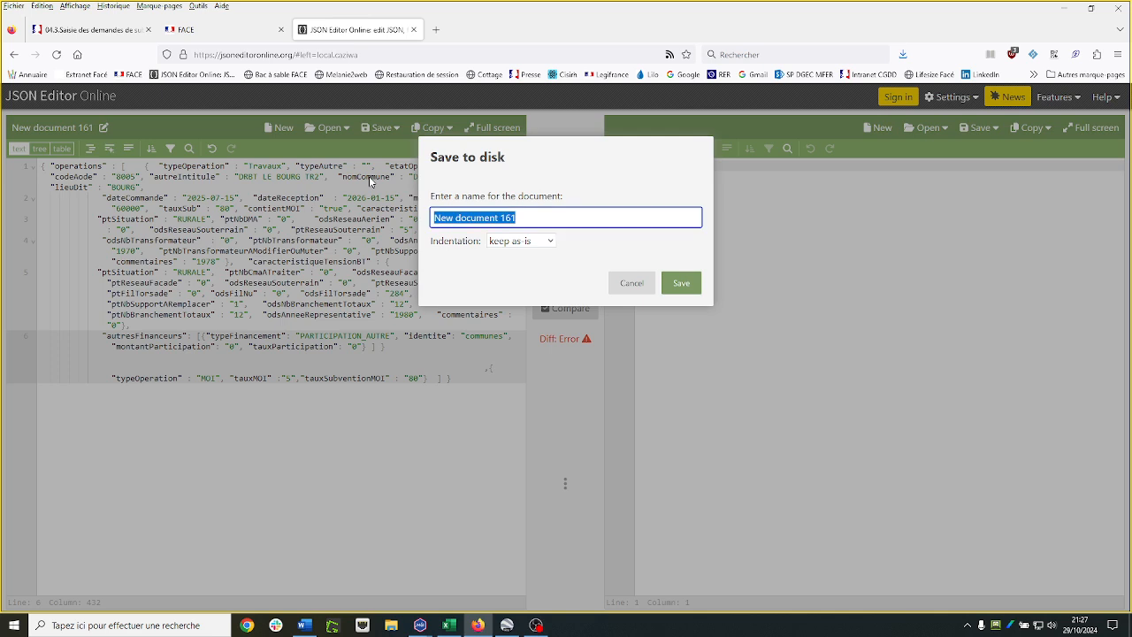
pyautogui.click(689, 289)
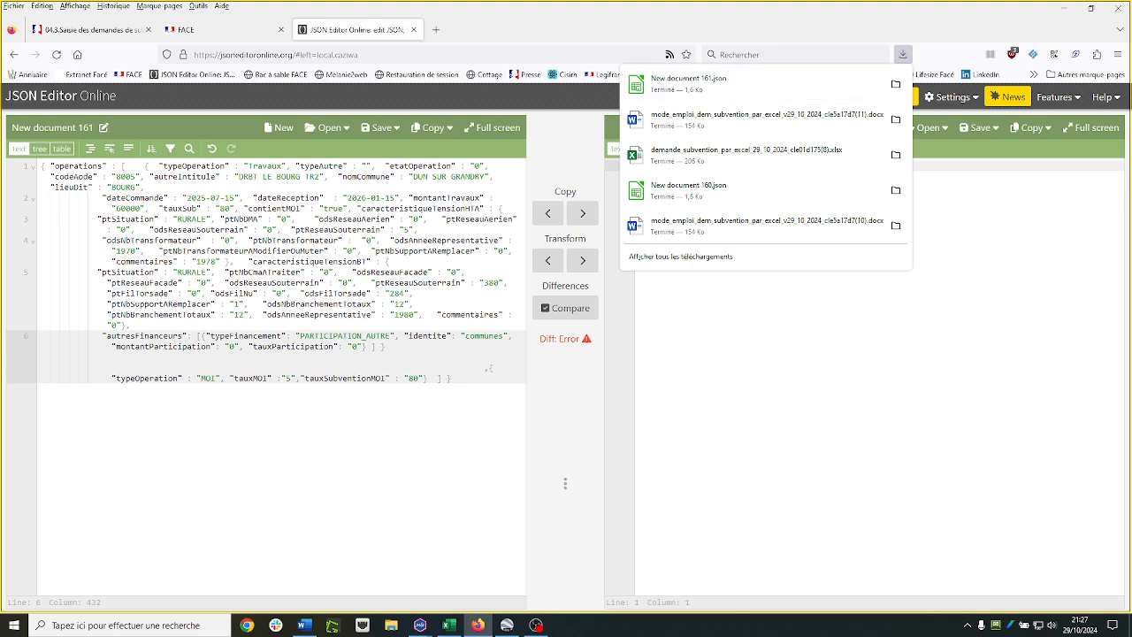
# Switch to the FACE application and, from the dashboard's subsidies to request, start a subsidy request on the Sécurisation allocation
pyautogui.click(222, 30)
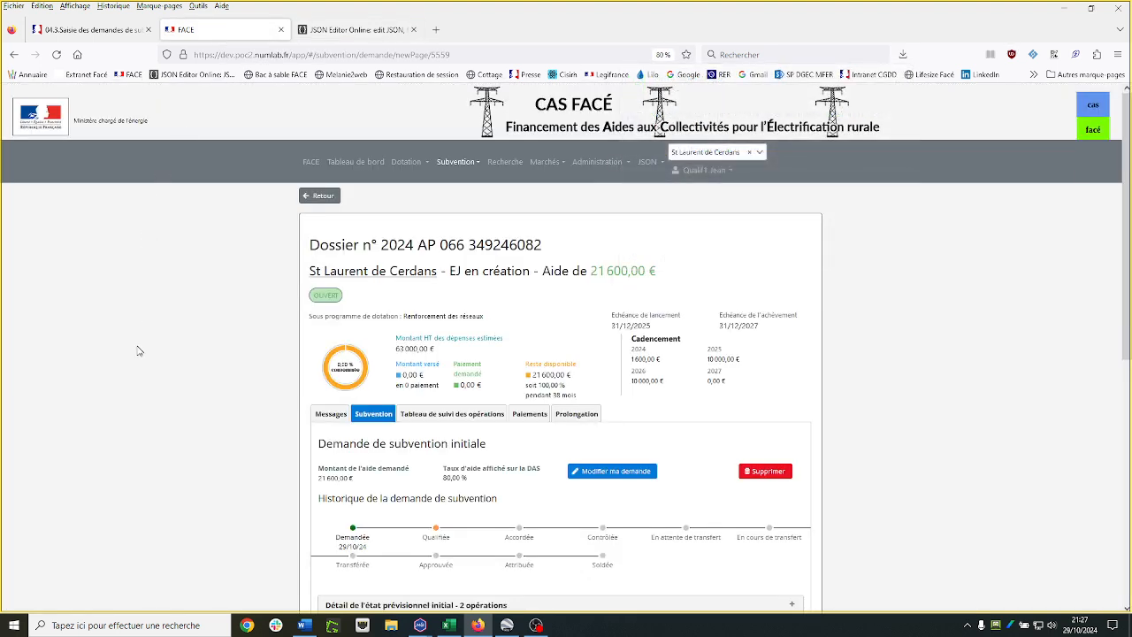
pyautogui.scroll(-1, 436, 363)
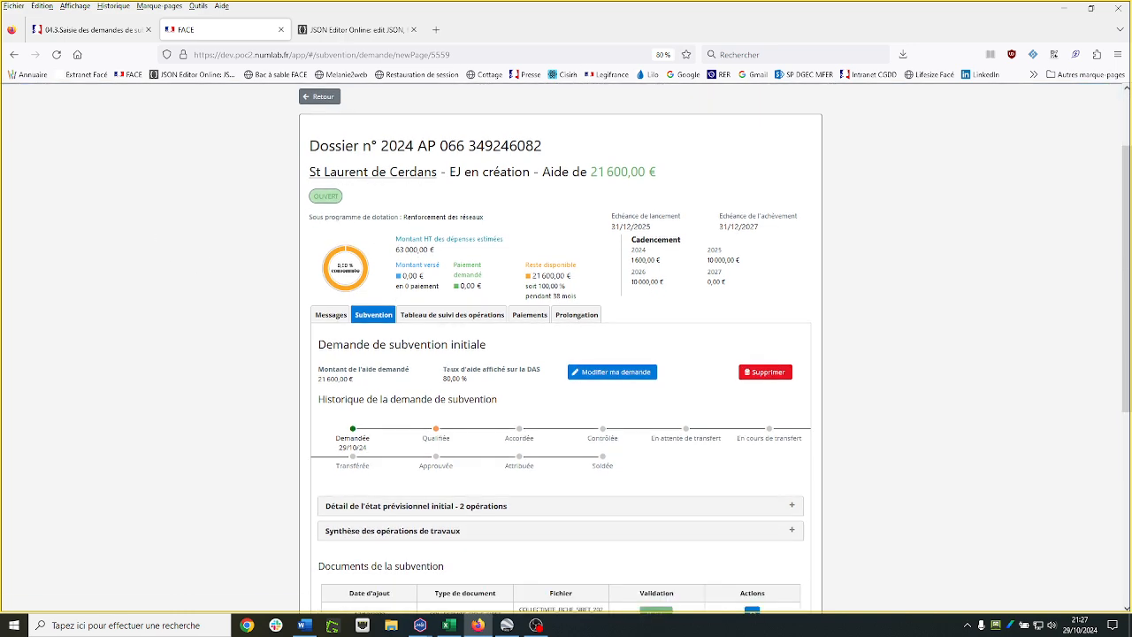
pyautogui.scroll(1, 448, 326)
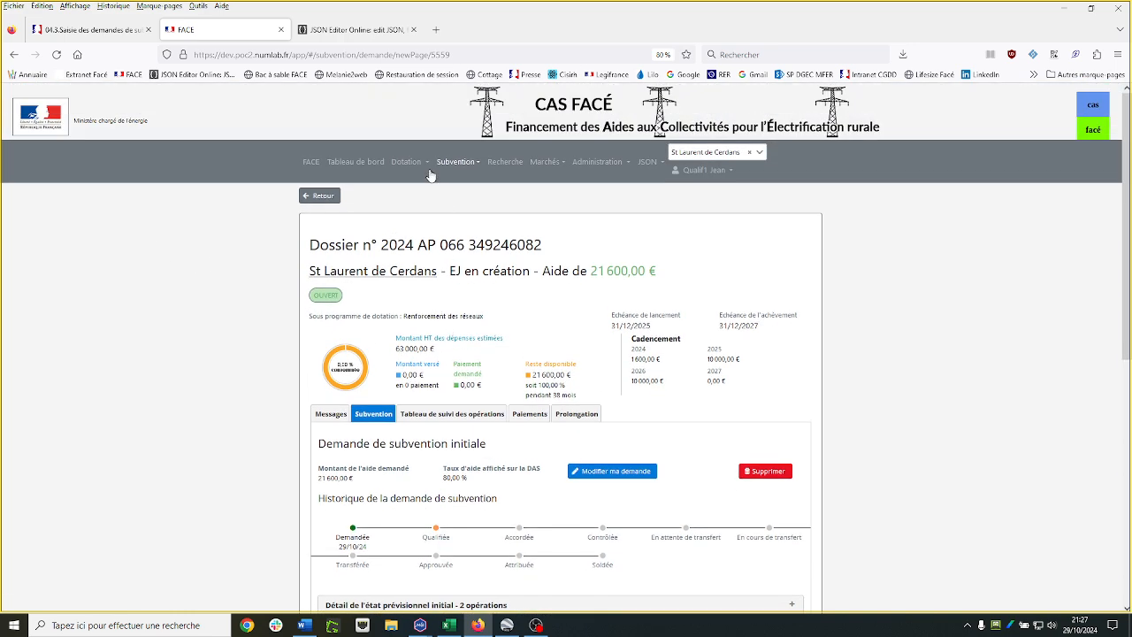
pyautogui.click(378, 161)
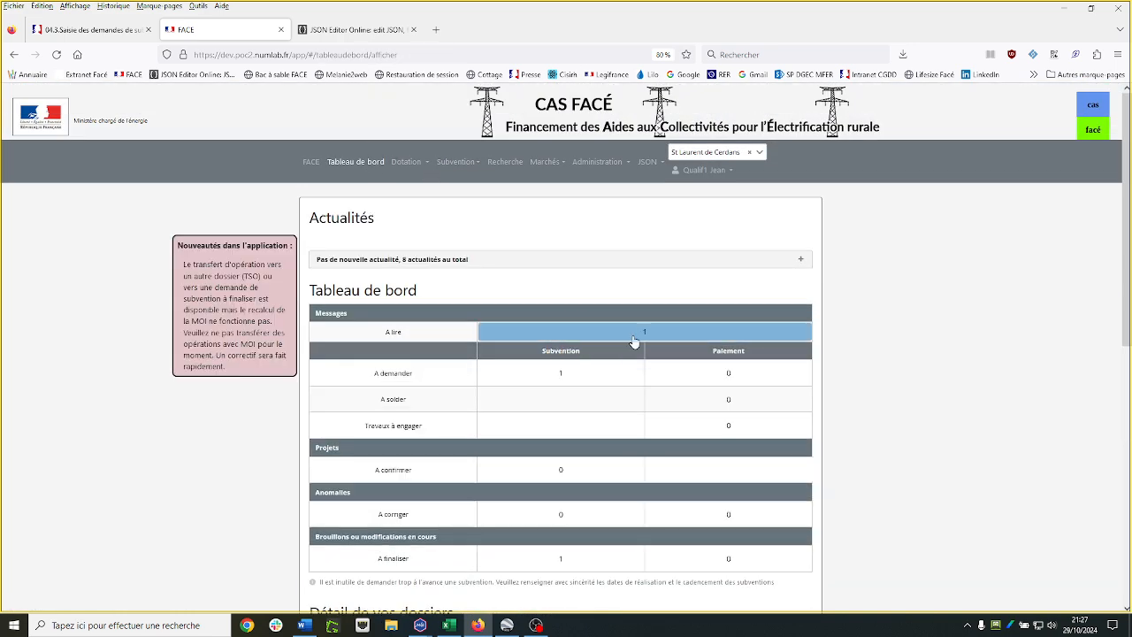
pyautogui.click(560, 372)
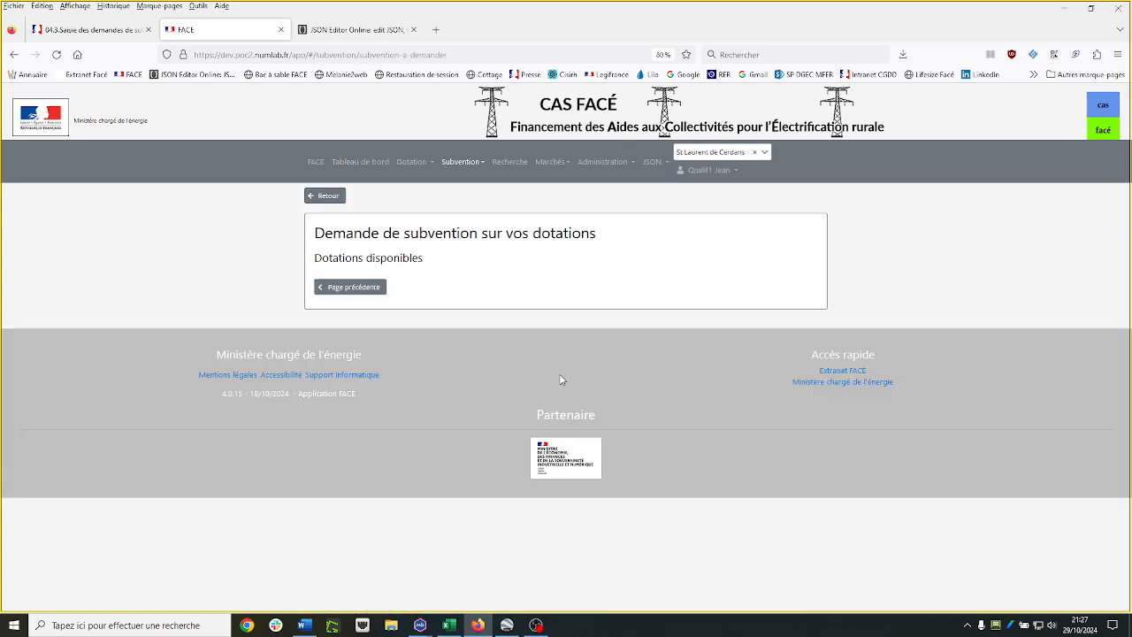
pyautogui.click(738, 286)
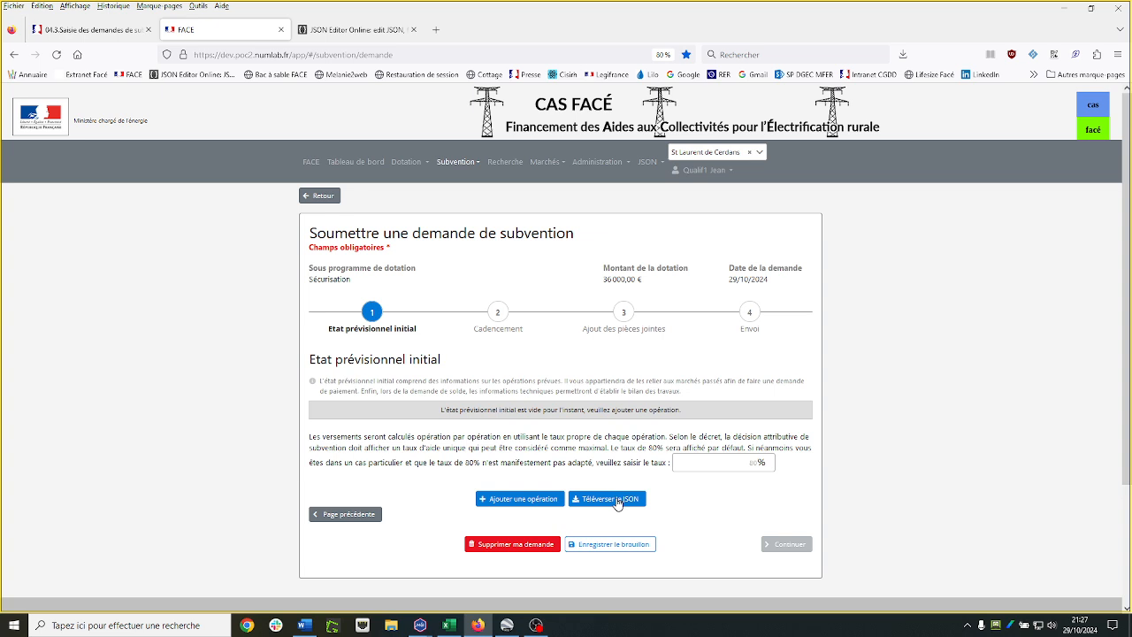
# Upload New document 161.json into the initial forecast statement and continue to the Cadencement stage, accepting aid capped at the allocation amount
pyautogui.click(618, 501)
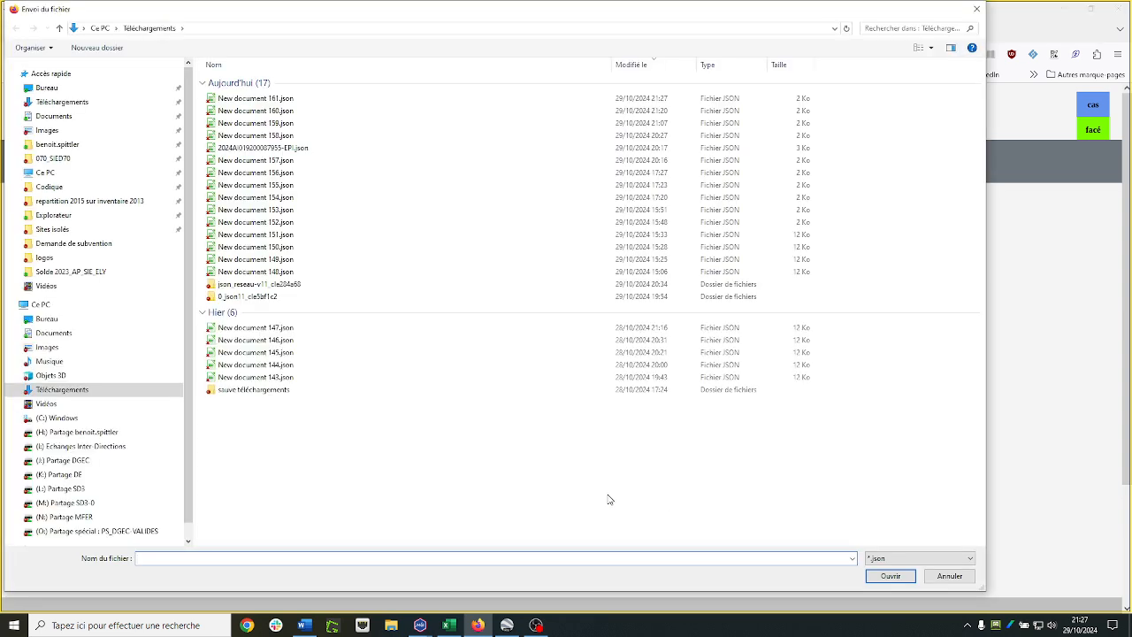
pyautogui.click(263, 100)
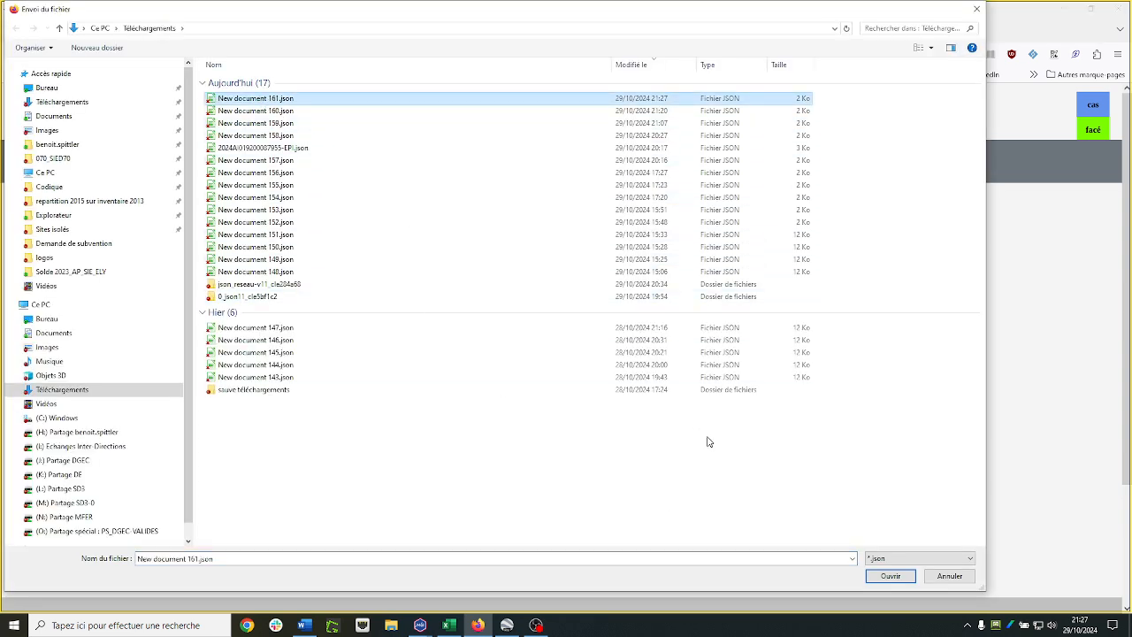
pyautogui.click(888, 577)
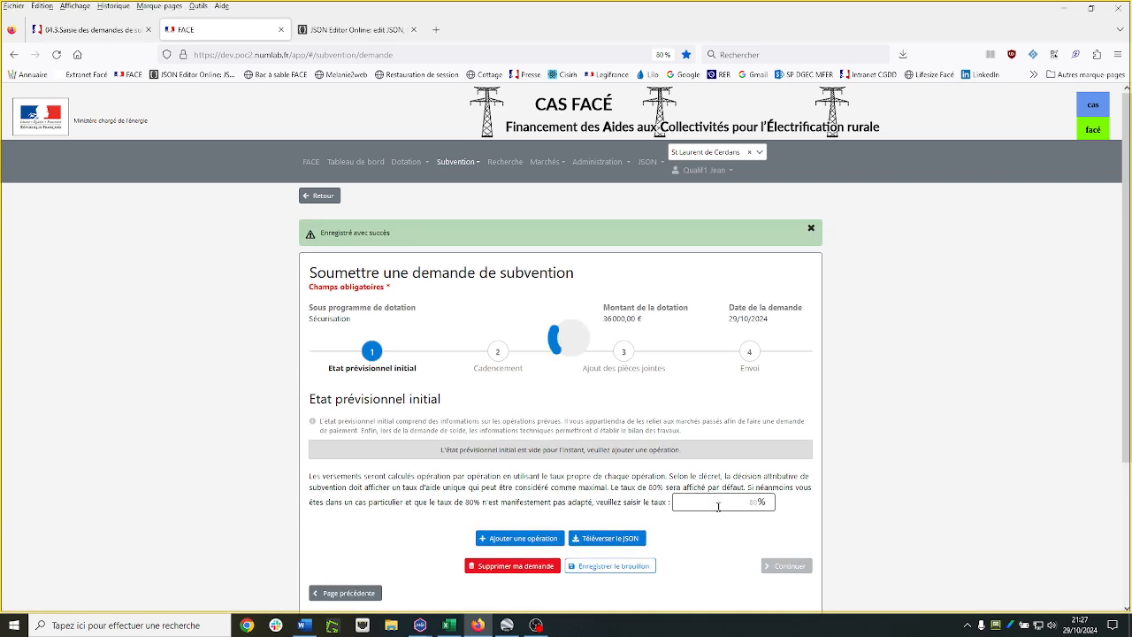
pyautogui.scroll(-5, 669, 510)
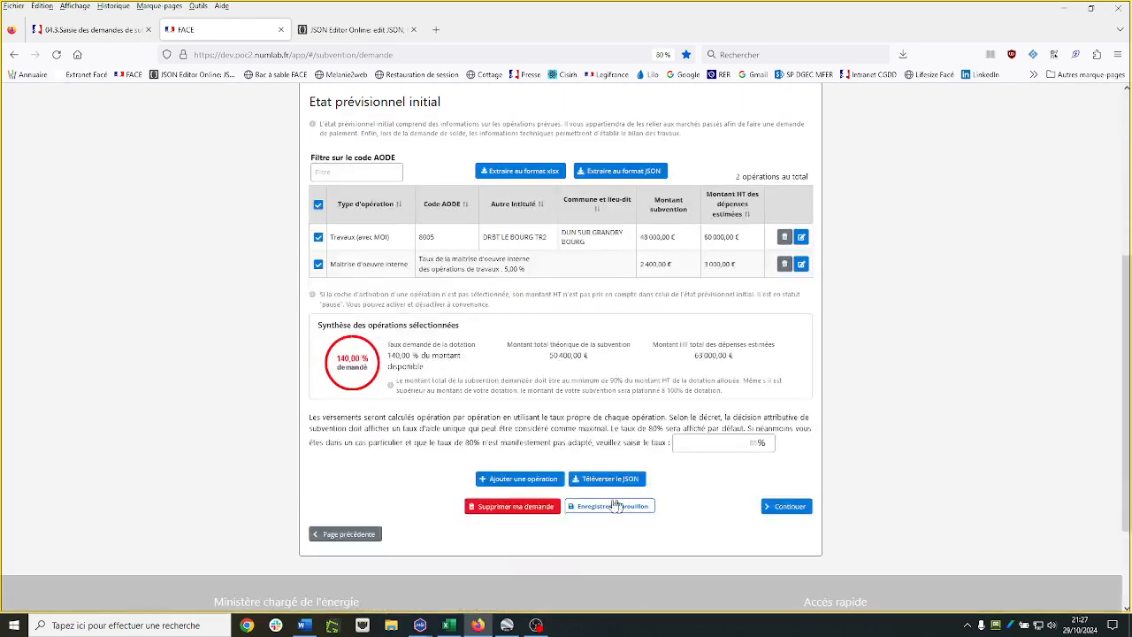
pyautogui.click(784, 508)
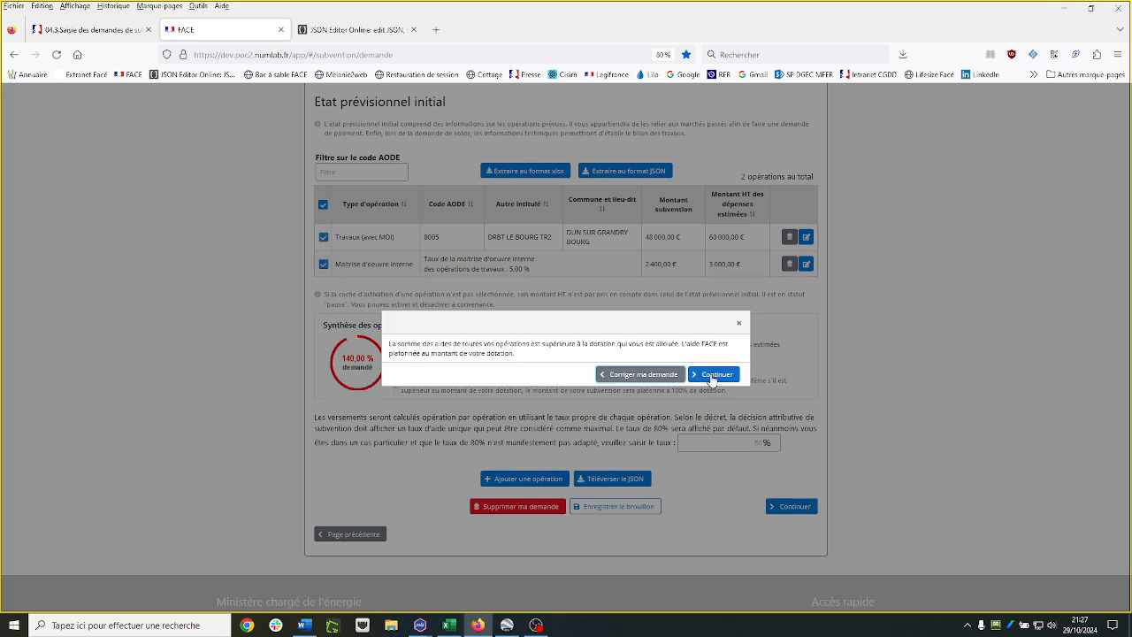
pyautogui.click(712, 375)
# Fill in the payment schedule with 6000 € for 2024 and 10000 € each for 2025, 2026 and 2027, and continue to the attachments
pyautogui.click(402, 342)
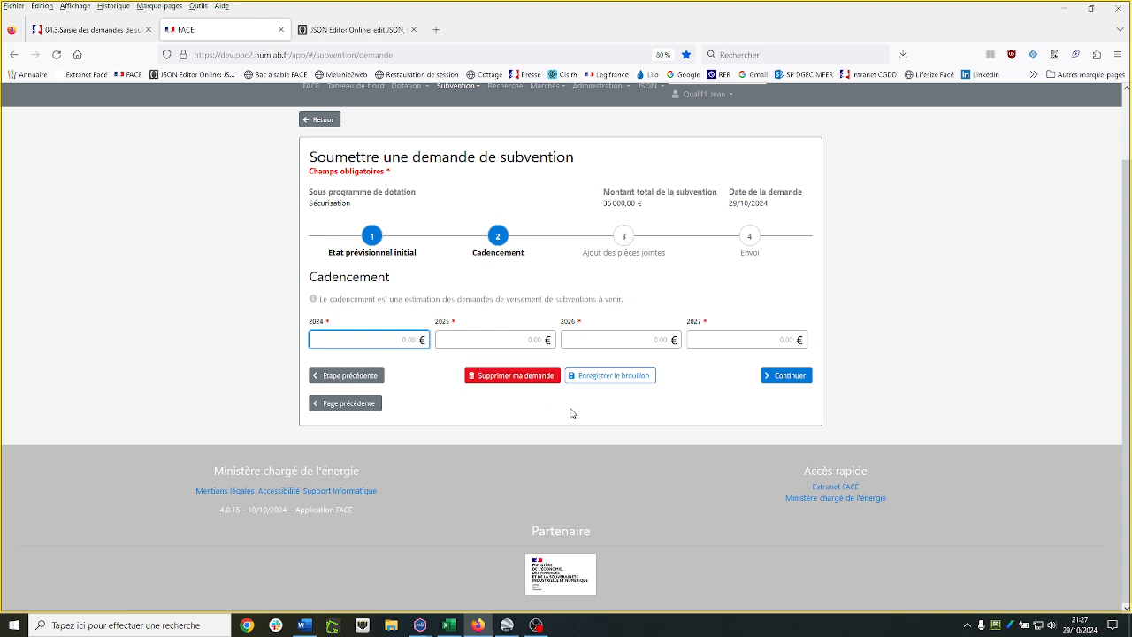
pyautogui.write('6000')
pyautogui.click(544, 345)
pyautogui.write('10000')
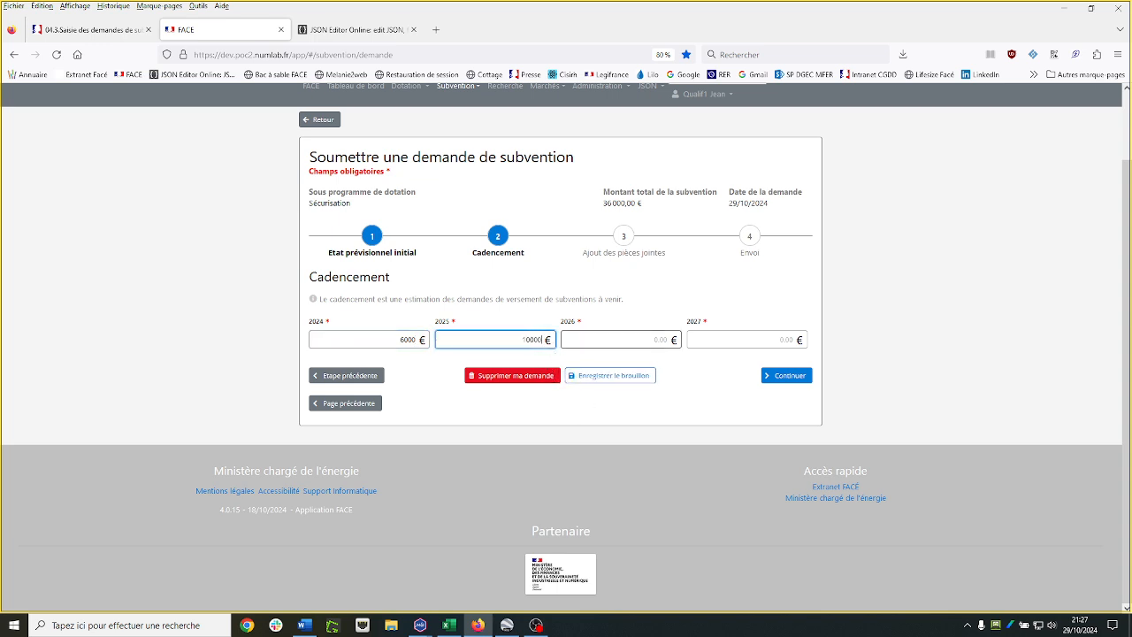
pyautogui.click(597, 343)
pyautogui.write('1')
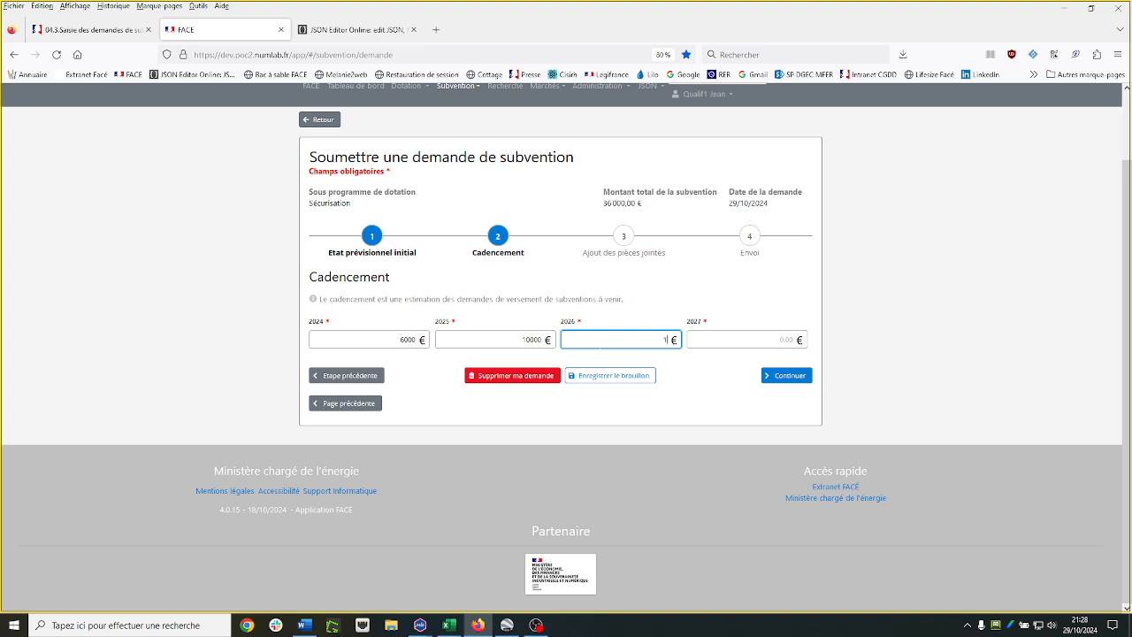
pyautogui.write('0000')
pyautogui.press('Tab')
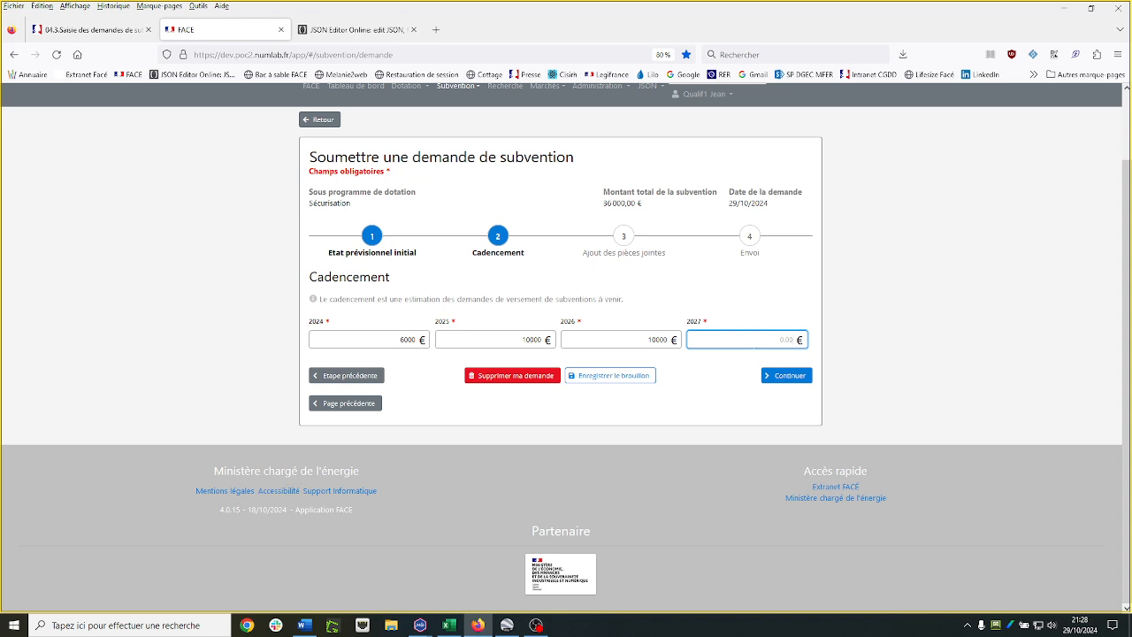
pyautogui.write('10000')
pyautogui.click(793, 378)
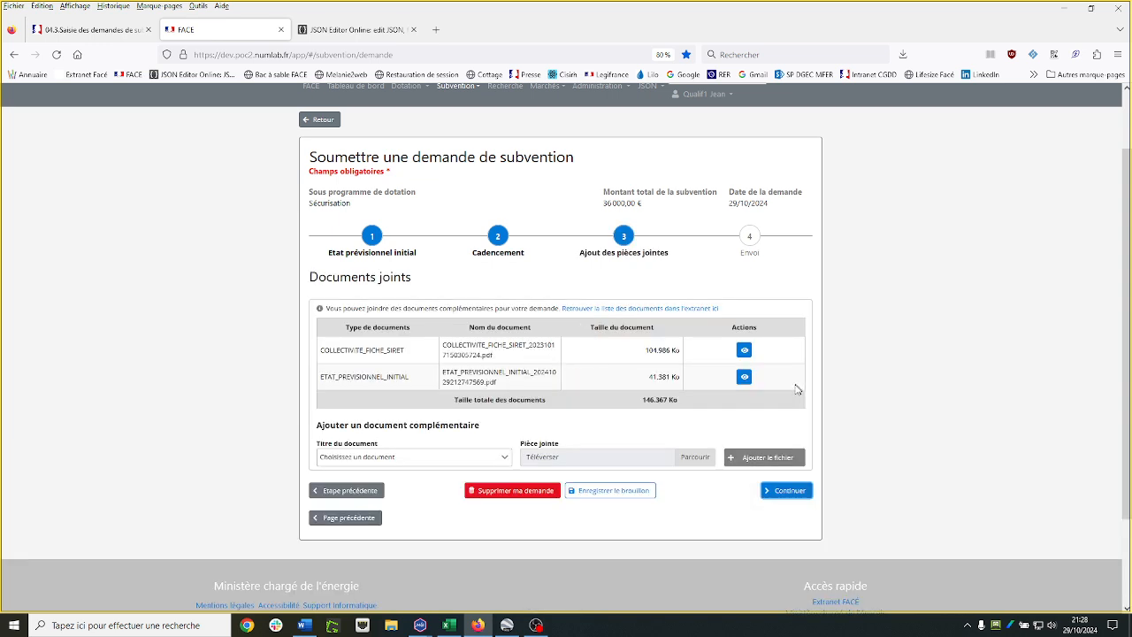
# Continue past the attachments without adding a document and send the subsidy request with the message left blank
pyautogui.click(794, 493)
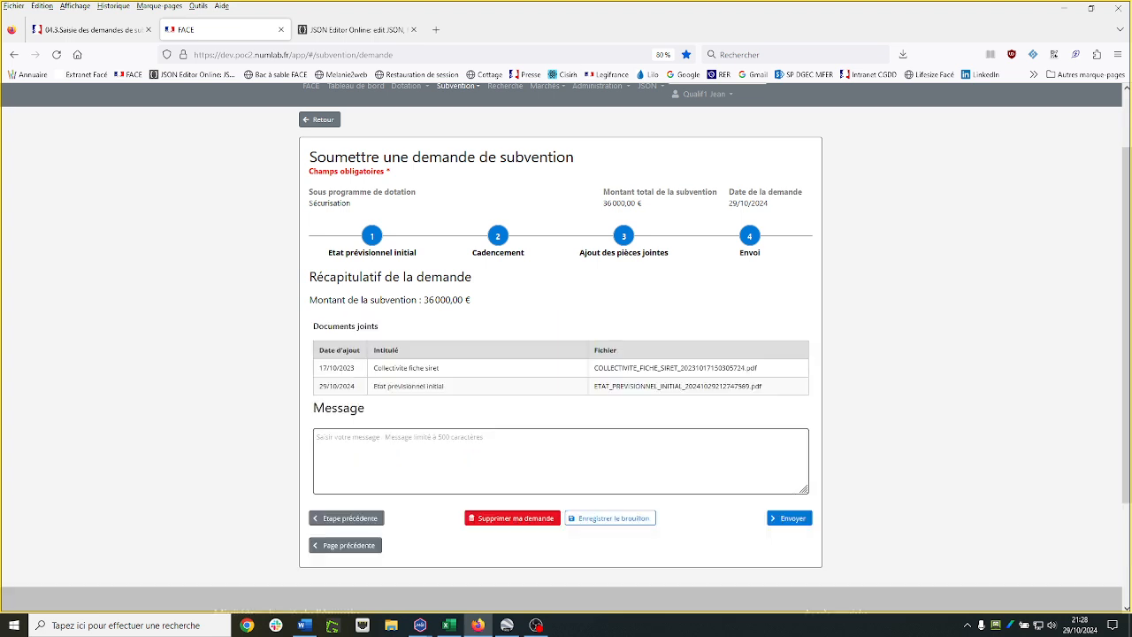
pyautogui.click(795, 522)
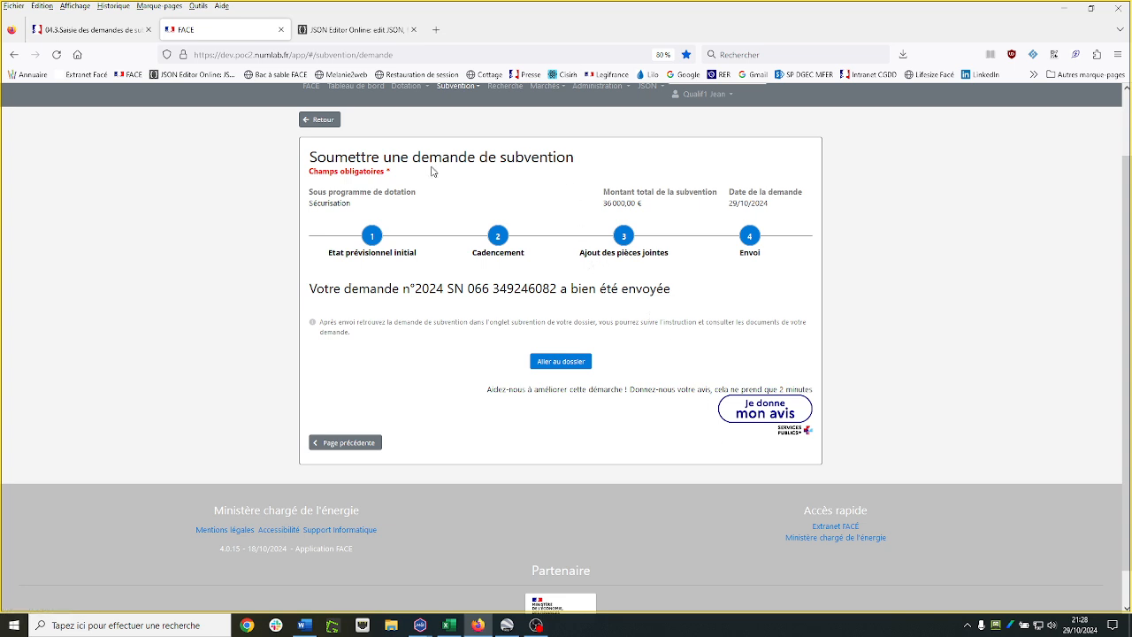
pyautogui.hotkey('alt', 'Tab')
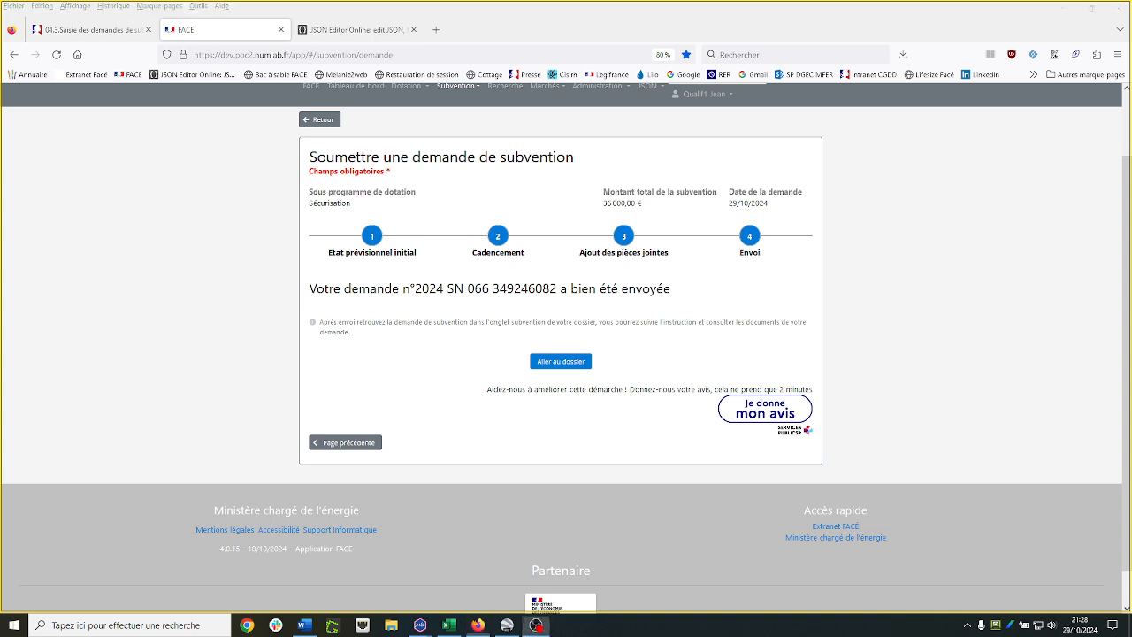